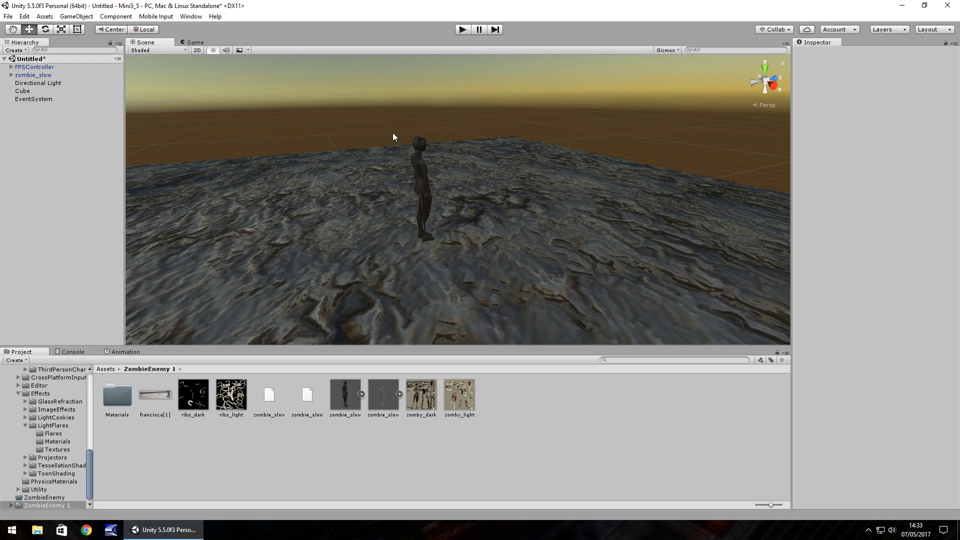
- Fly the Scene camera up to the zombie and select zombie_slow
{"action": "key", "text": "w"}
{"action": "right_click_drag", "start_coordinate": [395, 129], "coordinate": [340, 129]}
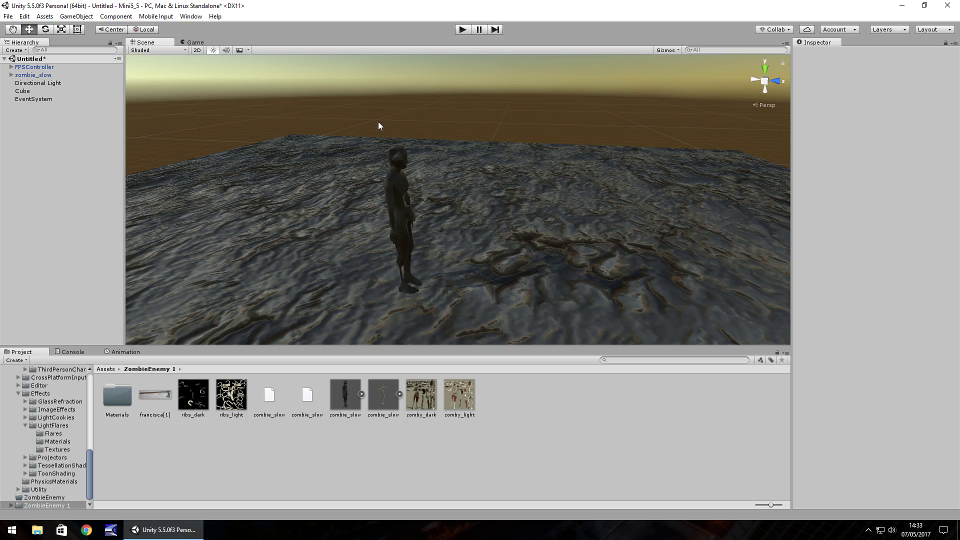
{"action": "left_click", "coordinate": [391, 186]}
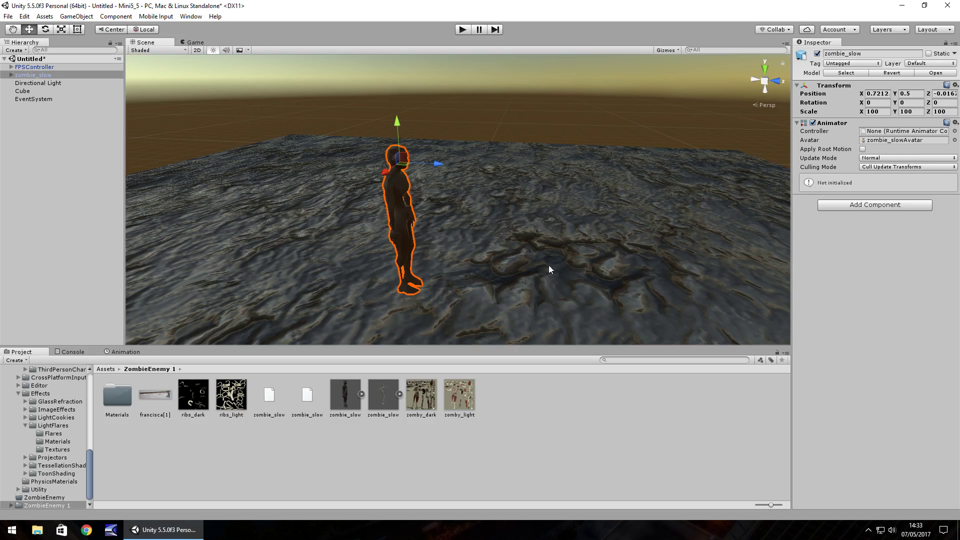
- Select zombie_slow's Mesh1 and set the zomby_light material's Rendering Mode to Transparent
{"action": "left_click", "coordinate": [11, 76]}
{"action": "left_click", "coordinate": [28, 84]}
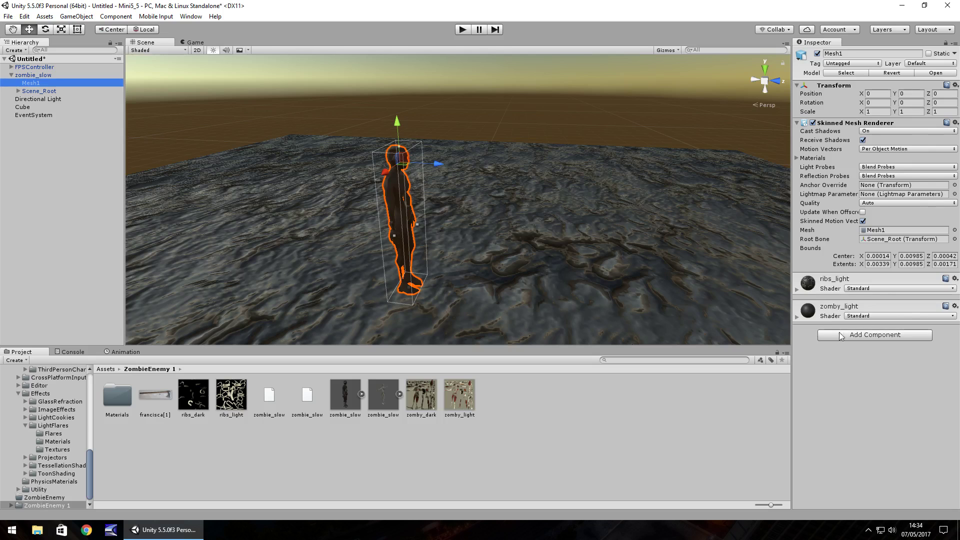
{"action": "left_click", "coordinate": [797, 317]}
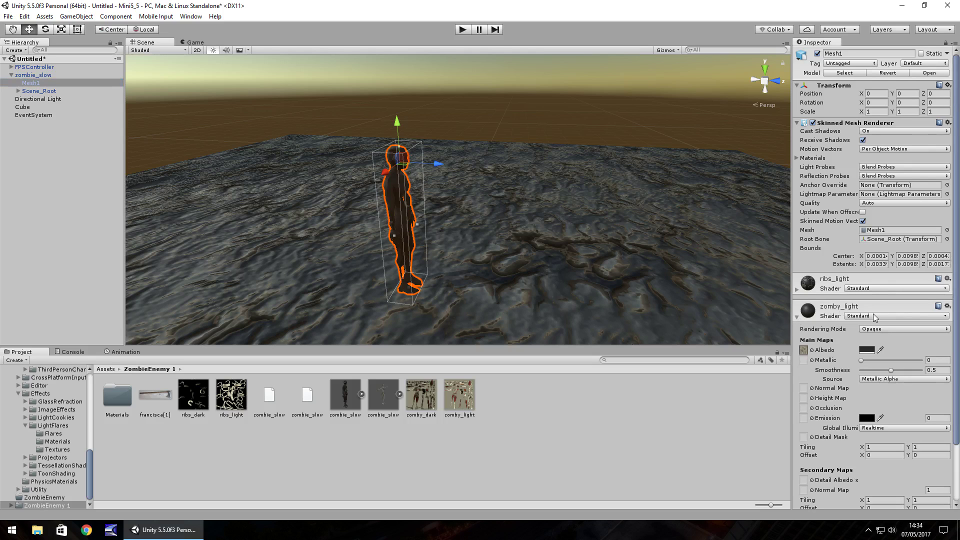
{"action": "scroll", "coordinate": [900, 297], "scroll_direction": "down", "scroll_amount": 3}
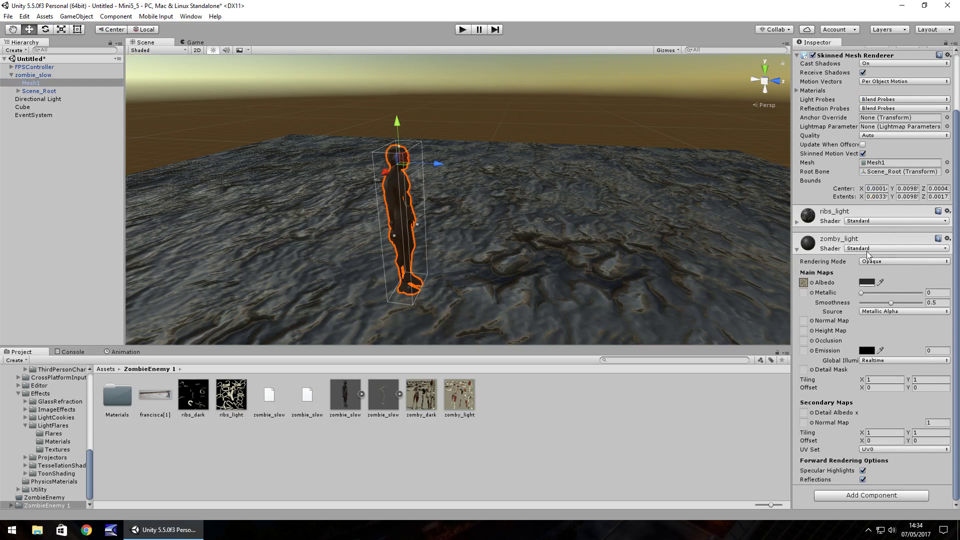
{"action": "left_click", "coordinate": [902, 263]}
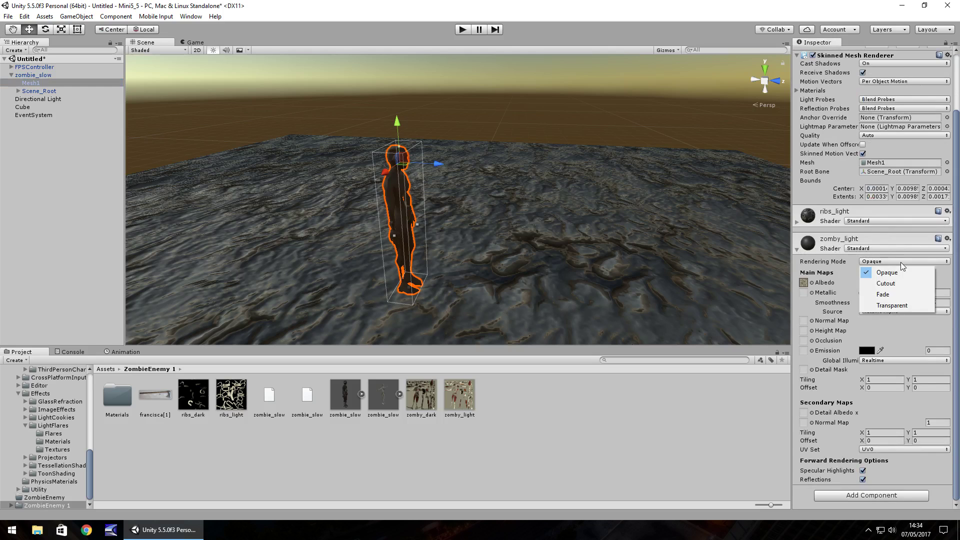
{"action": "left_click", "coordinate": [891, 306]}
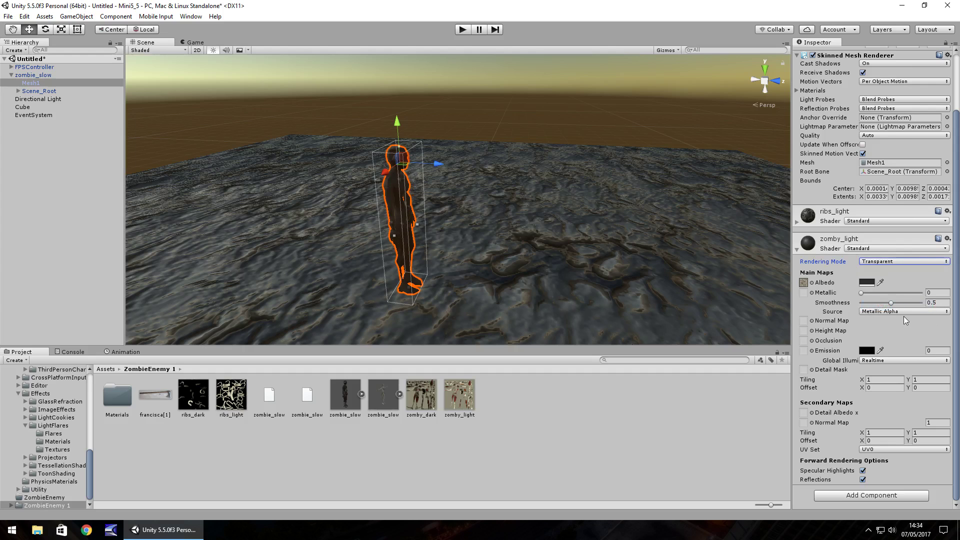
- Make the zomby_light albedo pure white with alpha dragged down to zero, then deselect
{"action": "left_click", "coordinate": [868, 284]}
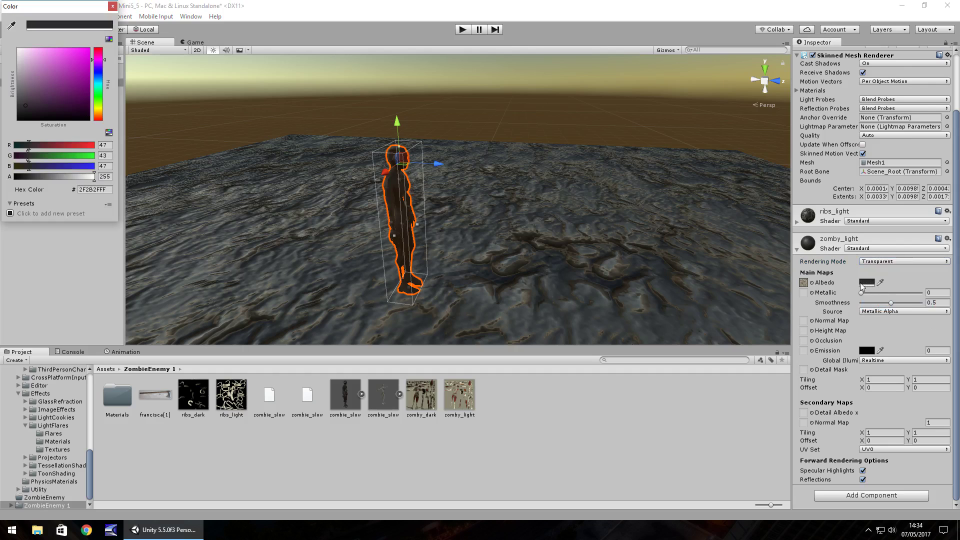
{"action": "left_click_drag", "start_coordinate": [55, 82], "coordinate": [2, 6]}
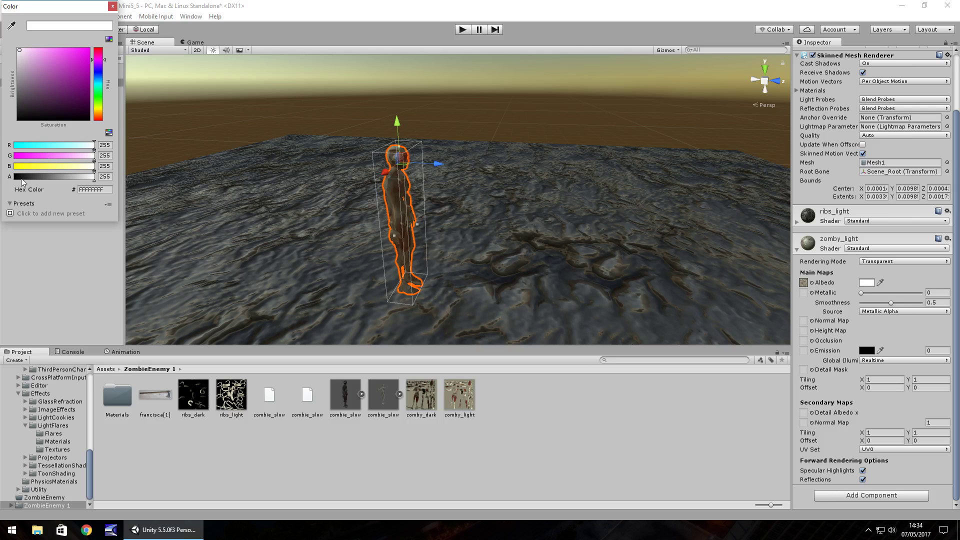
{"action": "left_click_drag", "start_coordinate": [93, 177], "coordinate": [6, 178]}
{"action": "left_click", "coordinate": [113, 6]}
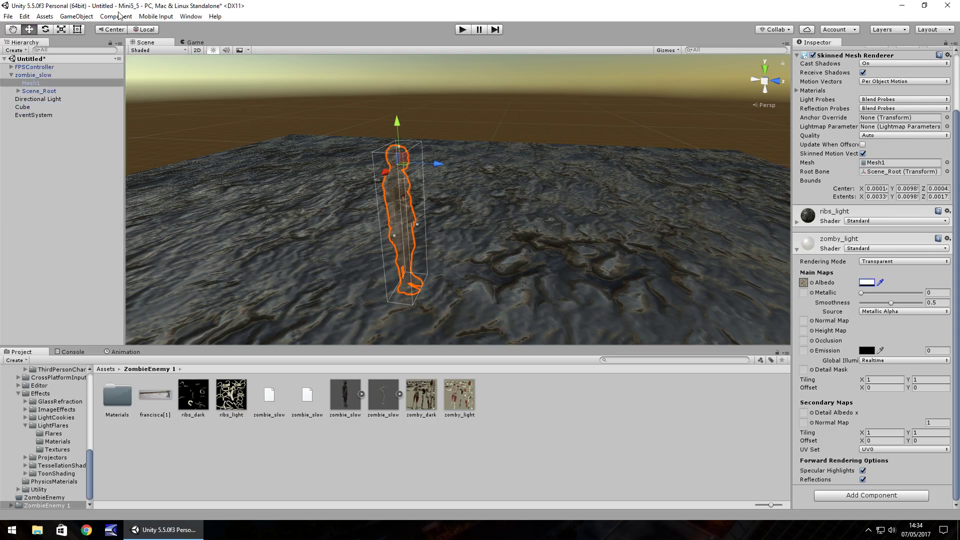
{"action": "left_click", "coordinate": [510, 107]}
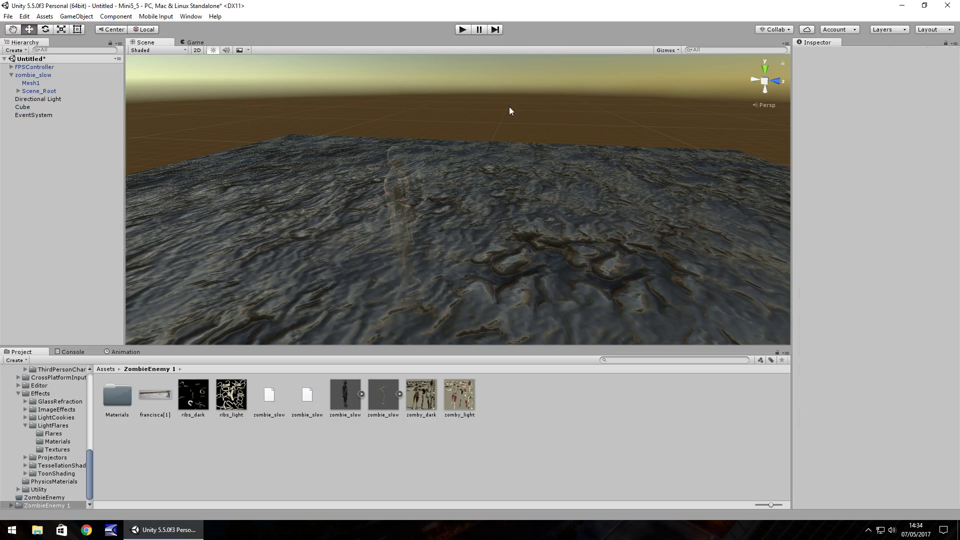
- Set ribs_light to Transparent rendering and fade its albedo alpha down to 38
{"action": "left_click", "coordinate": [399, 181]}
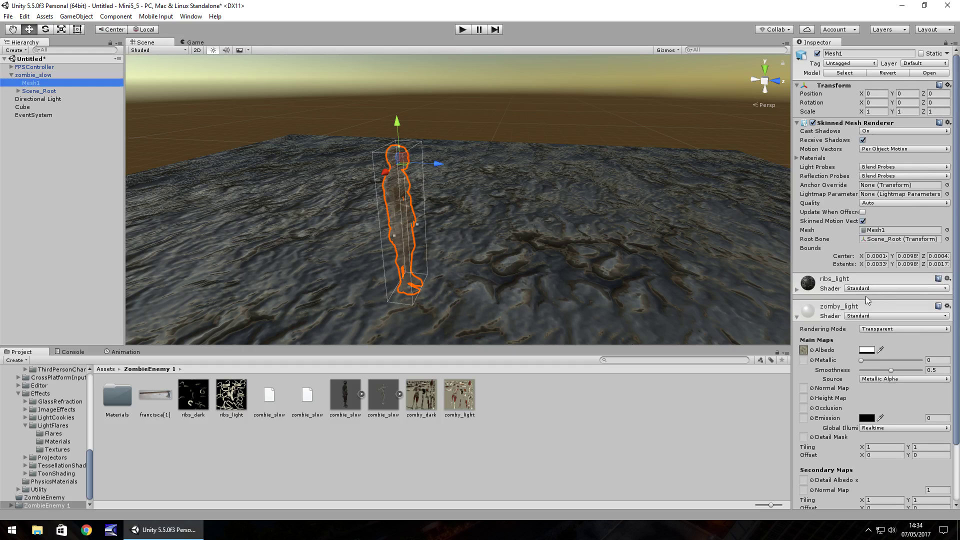
{"action": "left_click", "coordinate": [797, 290]}
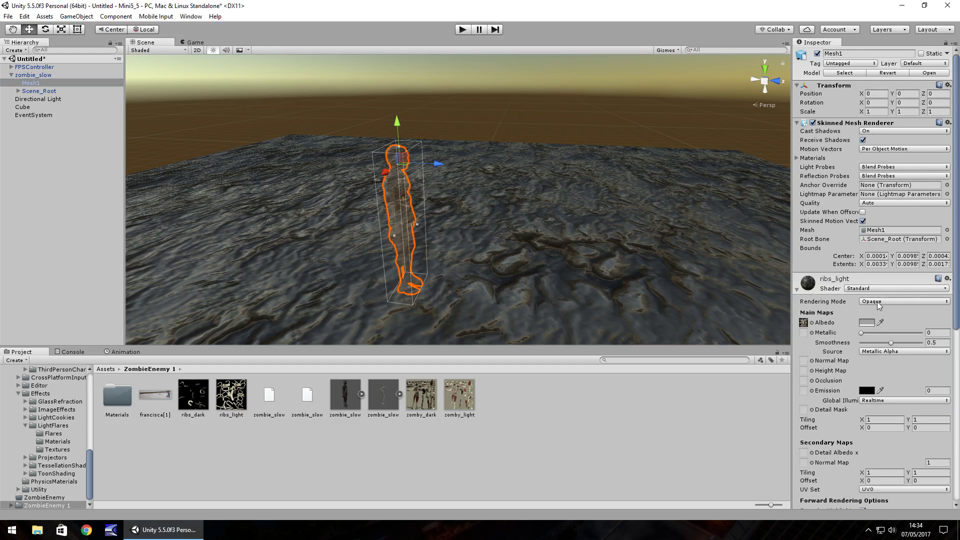
{"action": "left_click", "coordinate": [878, 303]}
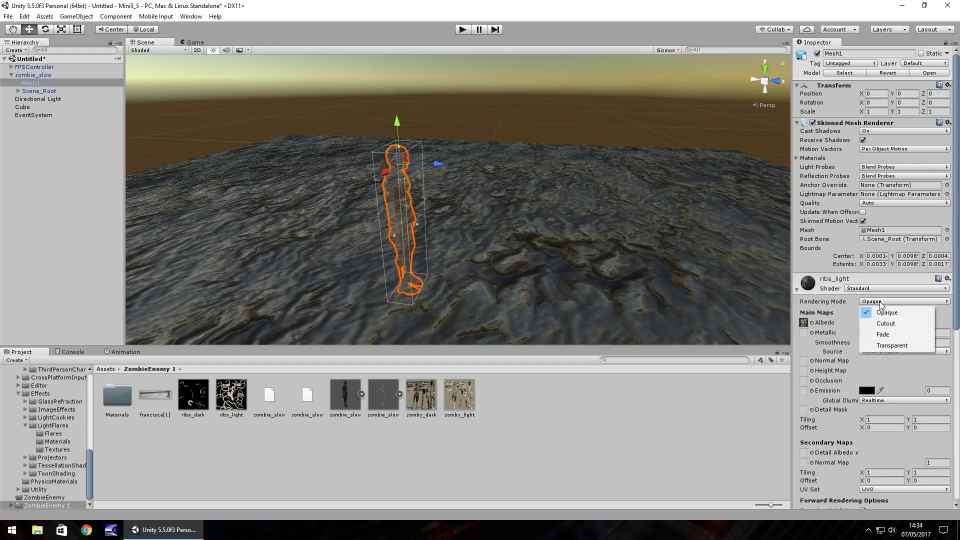
{"action": "left_click", "coordinate": [886, 346]}
{"action": "left_click", "coordinate": [867, 322]}
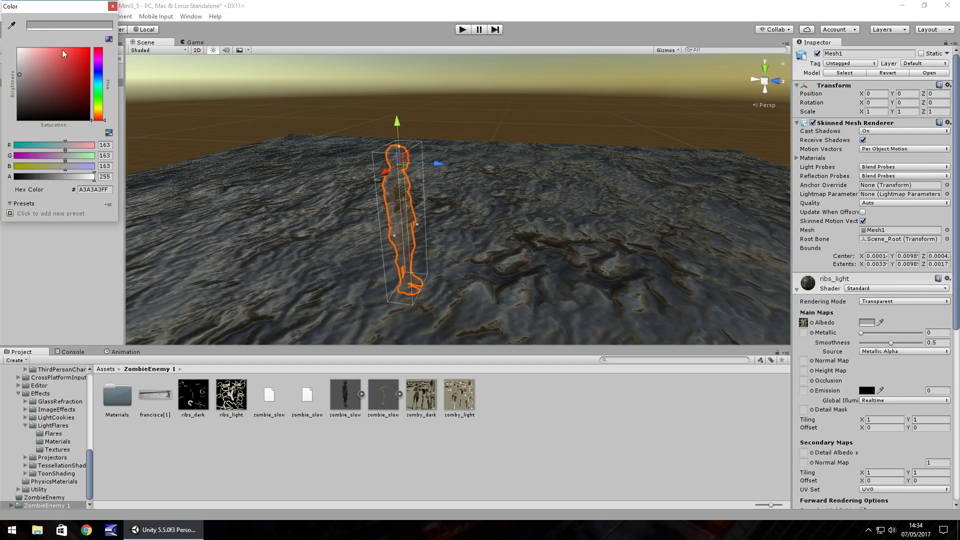
{"action": "left_click_drag", "start_coordinate": [94, 177], "coordinate": [13, 178]}
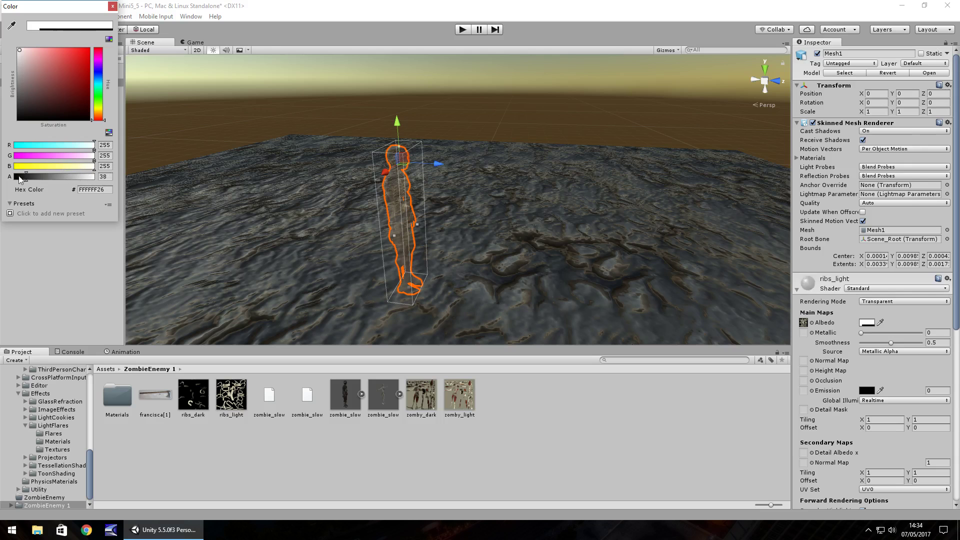
{"action": "left_click", "coordinate": [112, 6]}
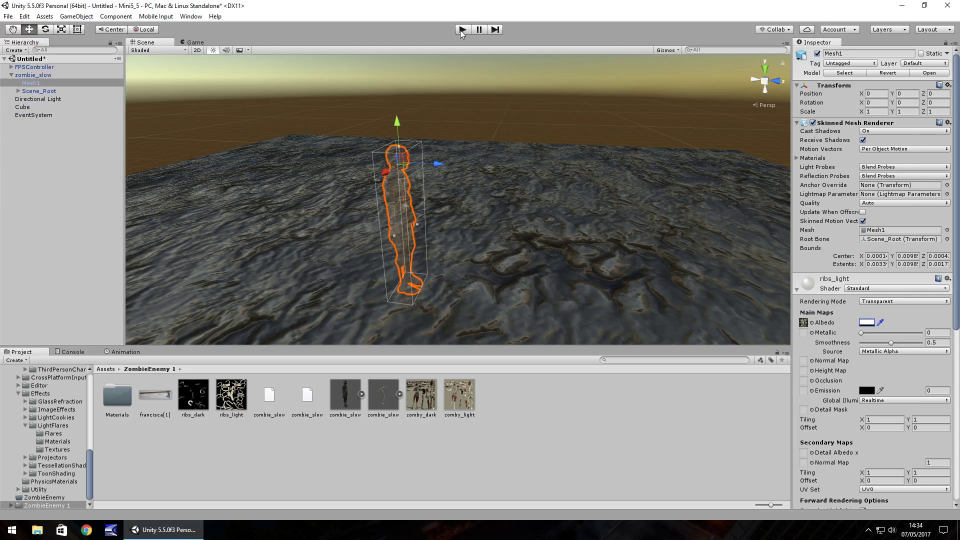
{"action": "left_click", "coordinate": [463, 29]}
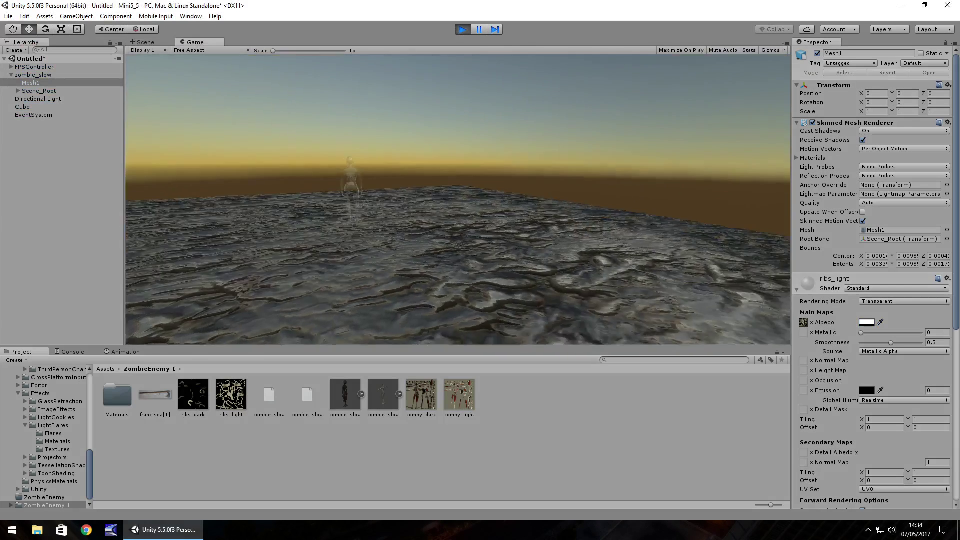
{"action": "key", "text": "w"}
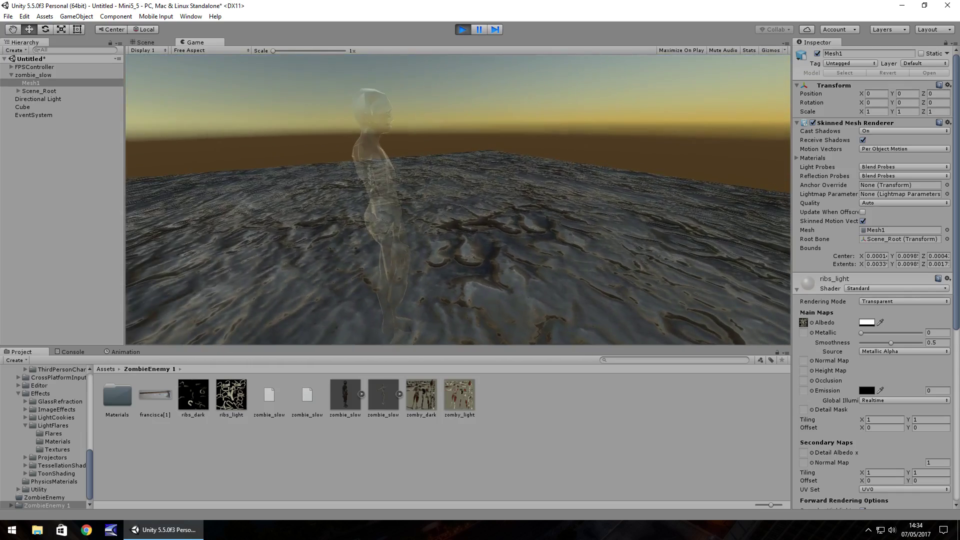
{"action": "key", "text": "ctrl+p"}
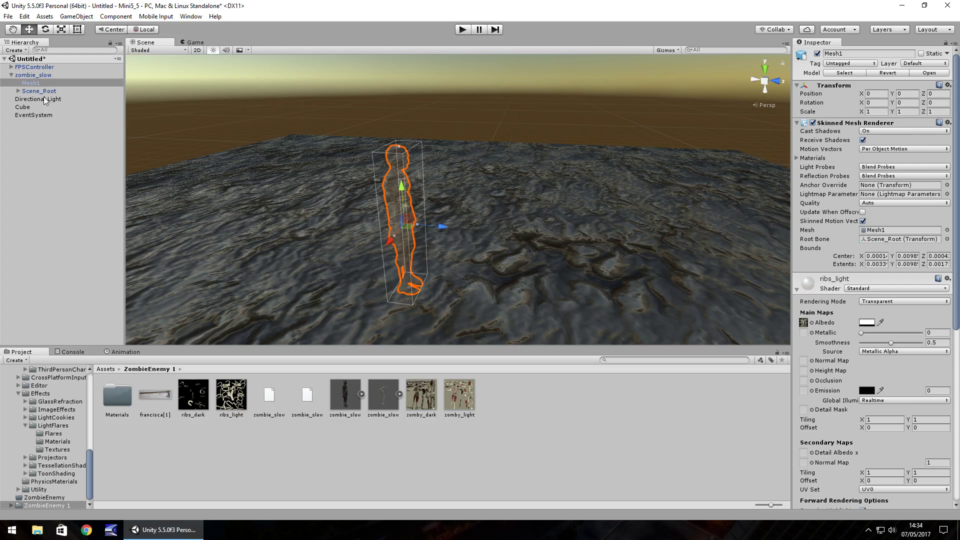
- Switch zomby_light to the Particles/Alpha Blended shader with a white, mostly transparent tint
{"action": "left_click", "coordinate": [797, 289]}
{"action": "left_click", "coordinate": [872, 317]}
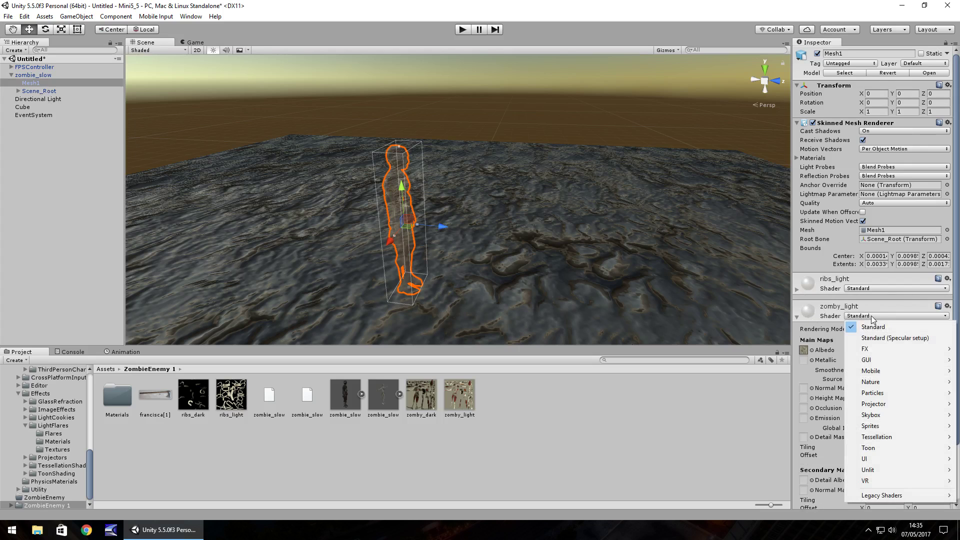
{"action": "mouse_move", "coordinate": [887, 392]}
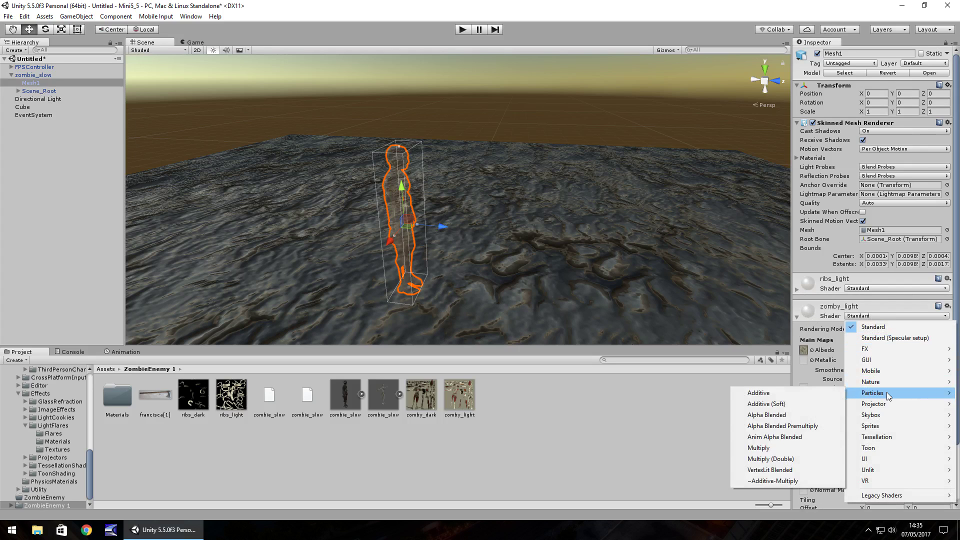
{"action": "left_click", "coordinate": [793, 416]}
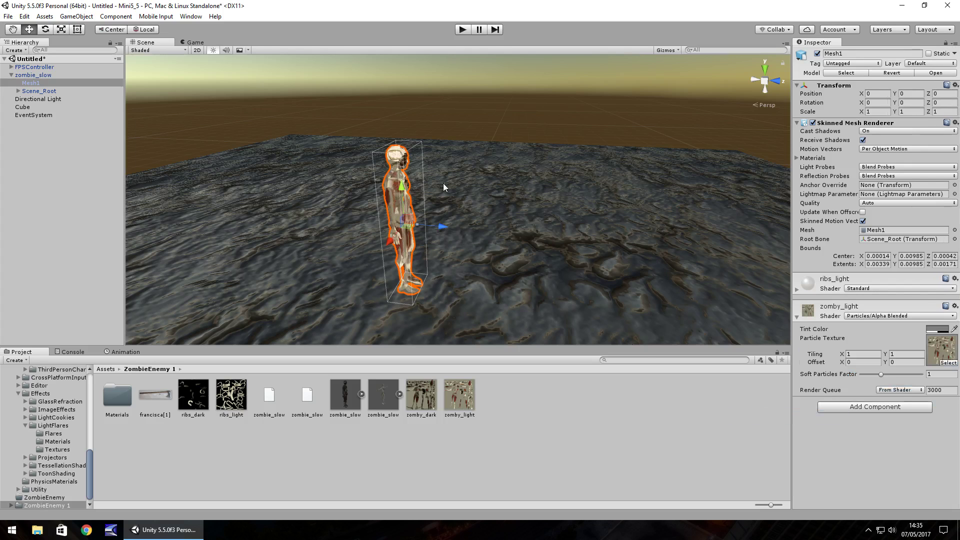
{"action": "left_click", "coordinate": [934, 330]}
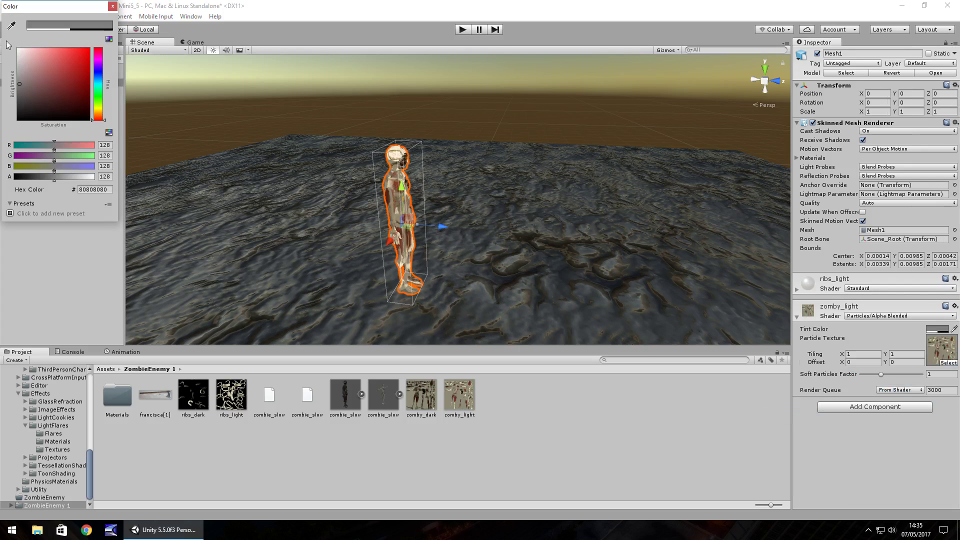
{"action": "left_click_drag", "start_coordinate": [56, 87], "coordinate": [3, 21]}
{"action": "left_click_drag", "start_coordinate": [91, 177], "coordinate": [19, 184]}
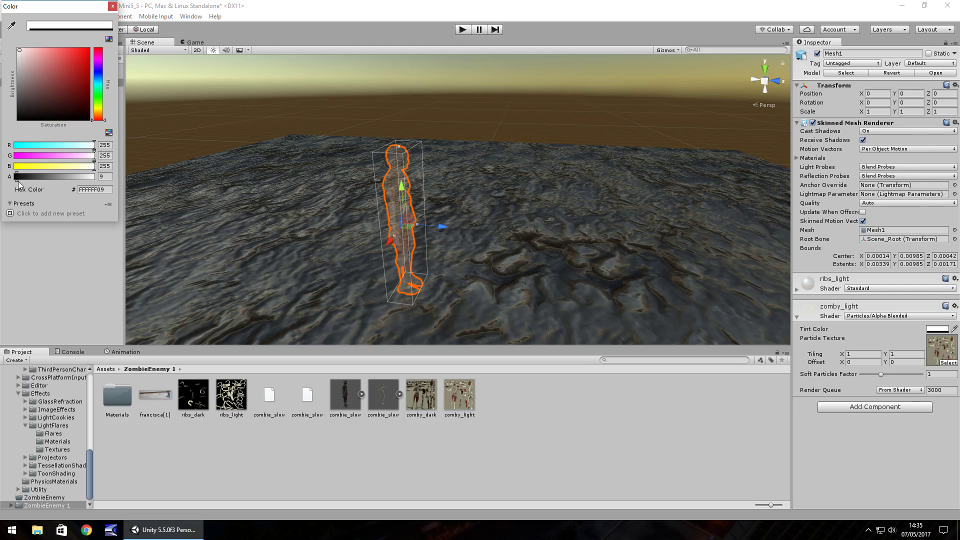
{"action": "left_click", "coordinate": [309, 156]}
- Raise the zomby_light tint alpha slightly to about 18, then run and stop Play mode
{"action": "left_click", "coordinate": [461, 117]}
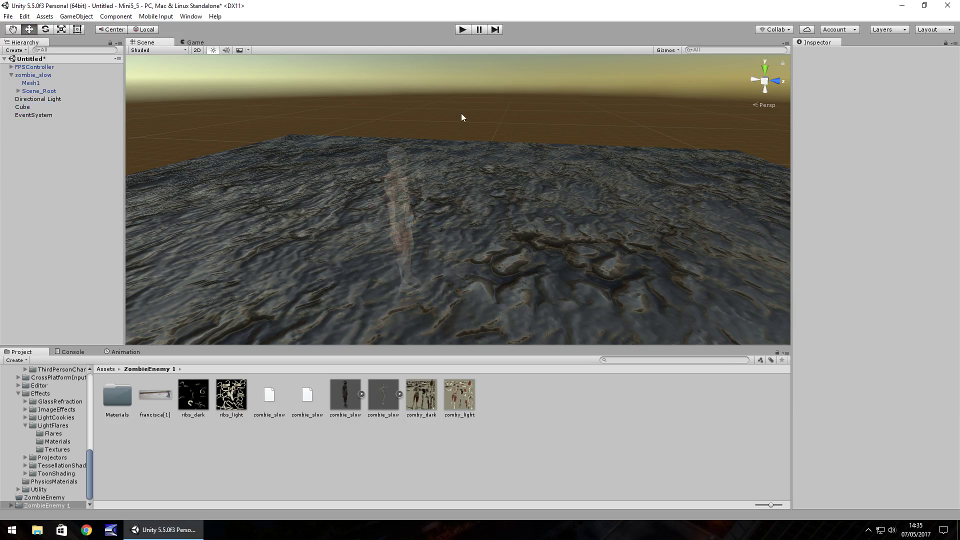
{"action": "left_click", "coordinate": [400, 185]}
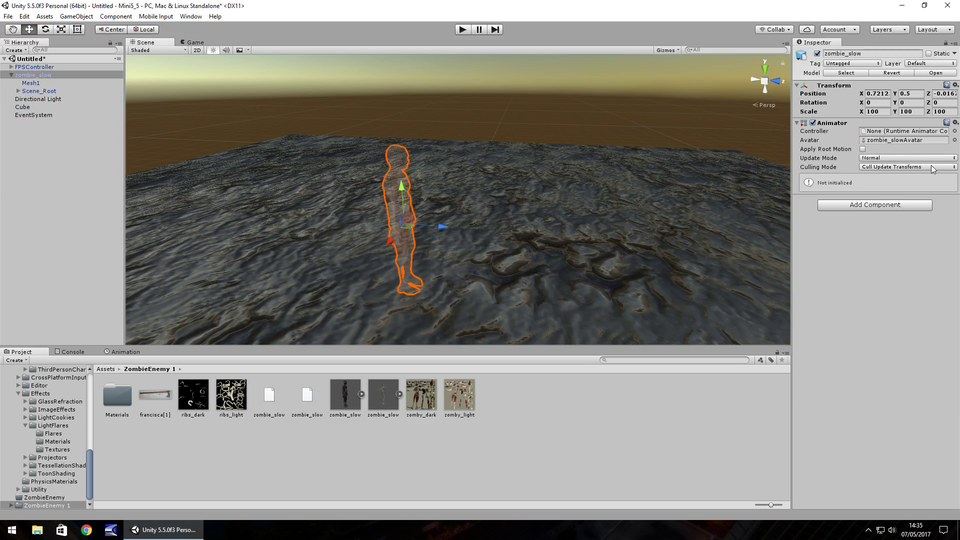
{"action": "left_click", "coordinate": [31, 83]}
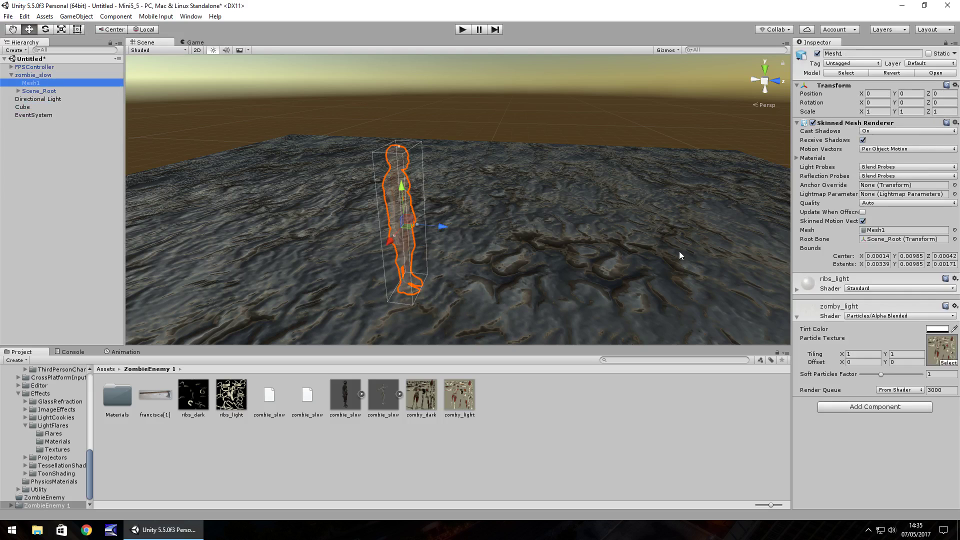
{"action": "left_click", "coordinate": [937, 329]}
{"action": "left_click_drag", "start_coordinate": [17, 177], "coordinate": [21, 177]}
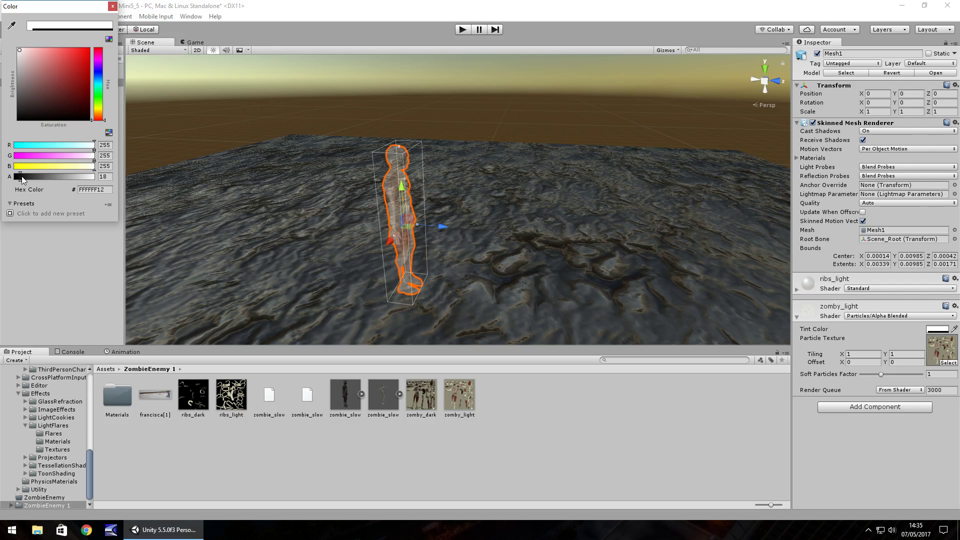
{"action": "left_click", "coordinate": [474, 51]}
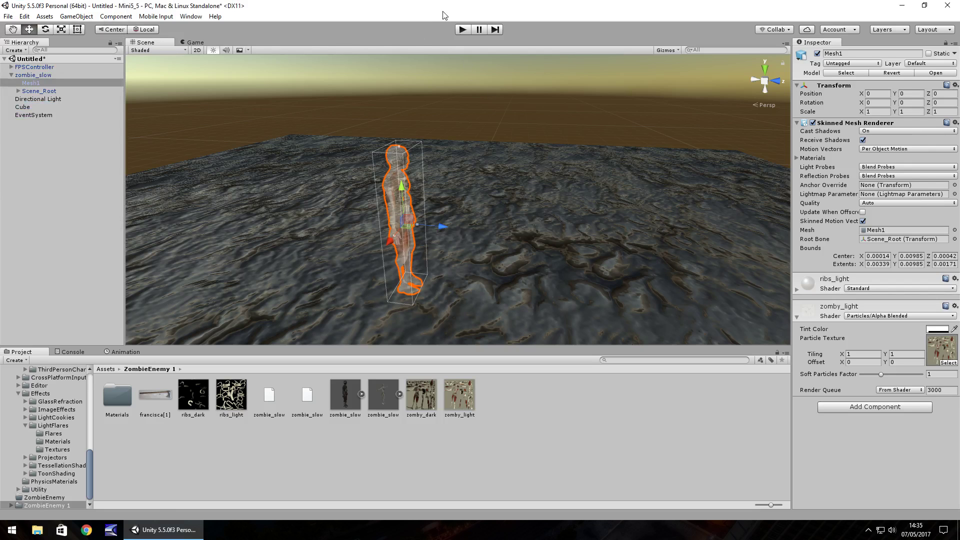
{"action": "left_click", "coordinate": [464, 31]}
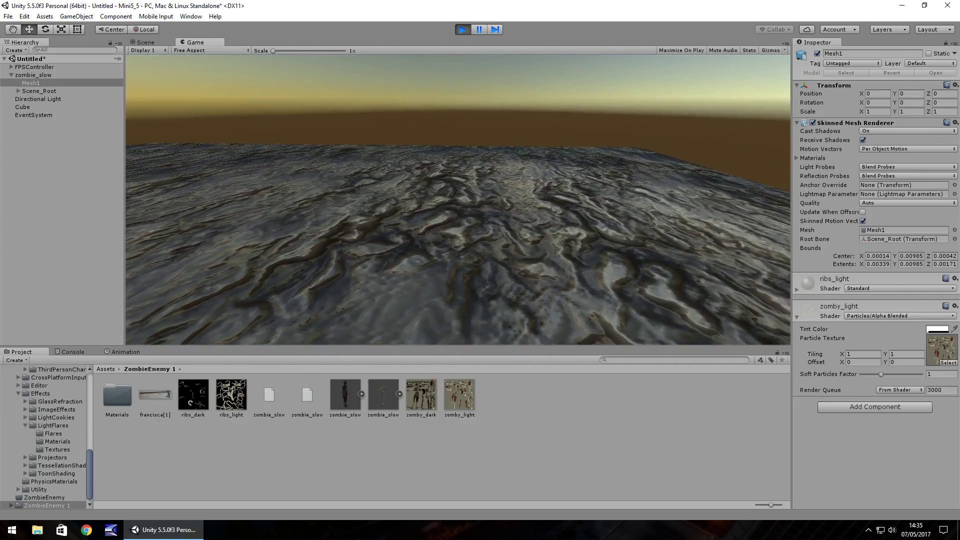
{"action": "left_click", "coordinate": [463, 29]}
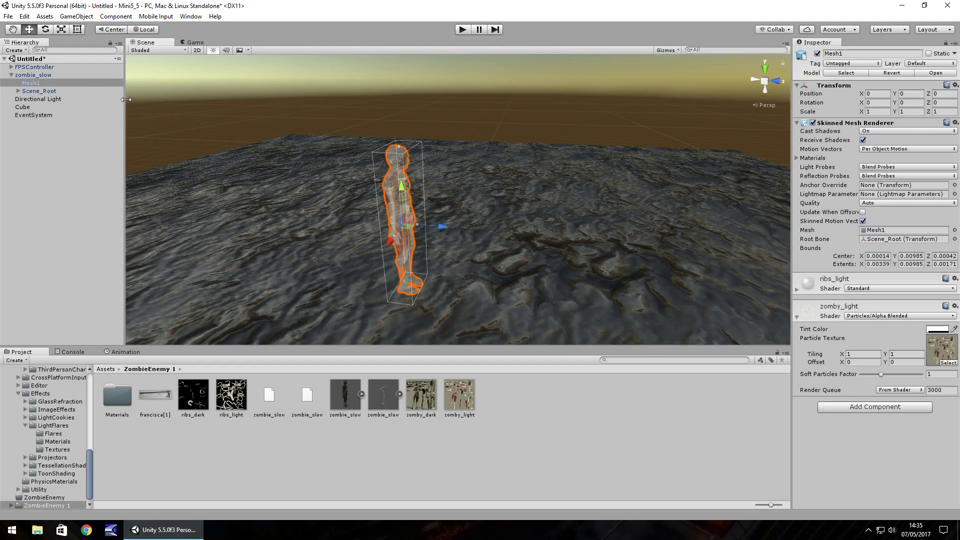
- Put zomby_light back on the Standard shader with Fade rendering mode
{"action": "left_click", "coordinate": [881, 318]}
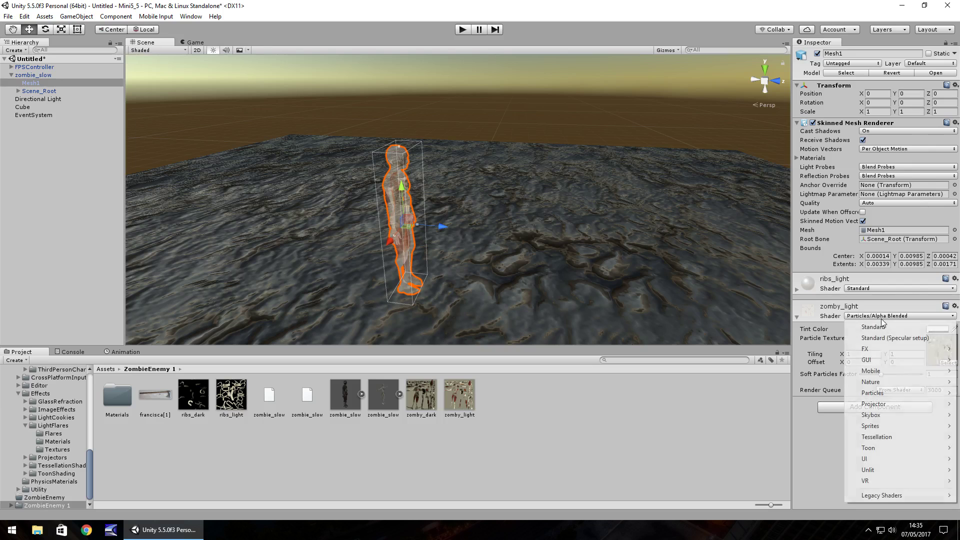
{"action": "left_click", "coordinate": [883, 328]}
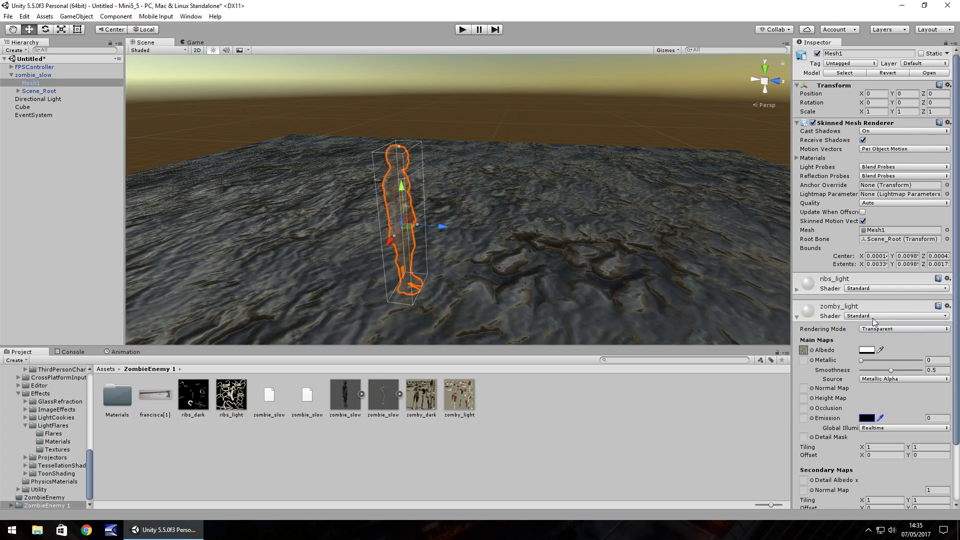
{"action": "left_click", "coordinate": [883, 330]}
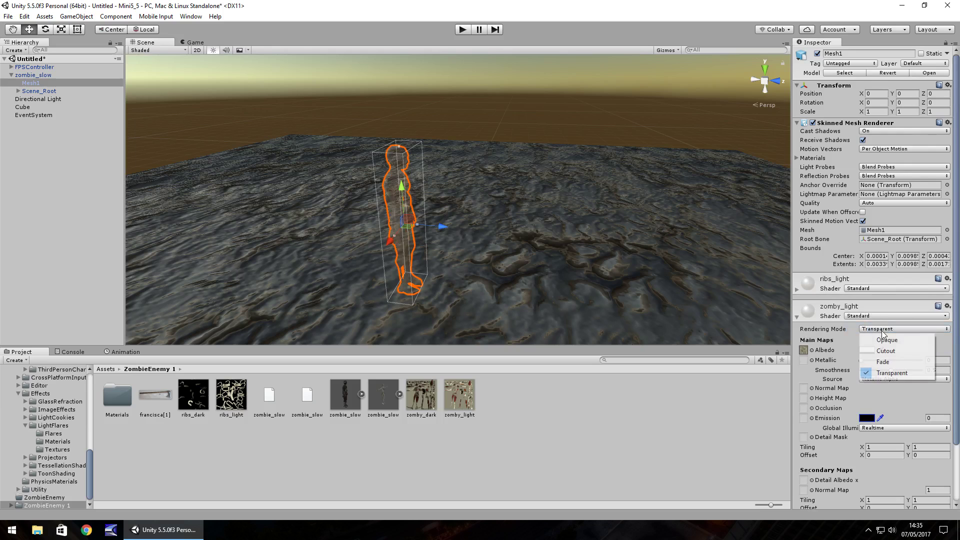
{"action": "left_click", "coordinate": [890, 361]}
{"action": "left_click", "coordinate": [486, 86]}
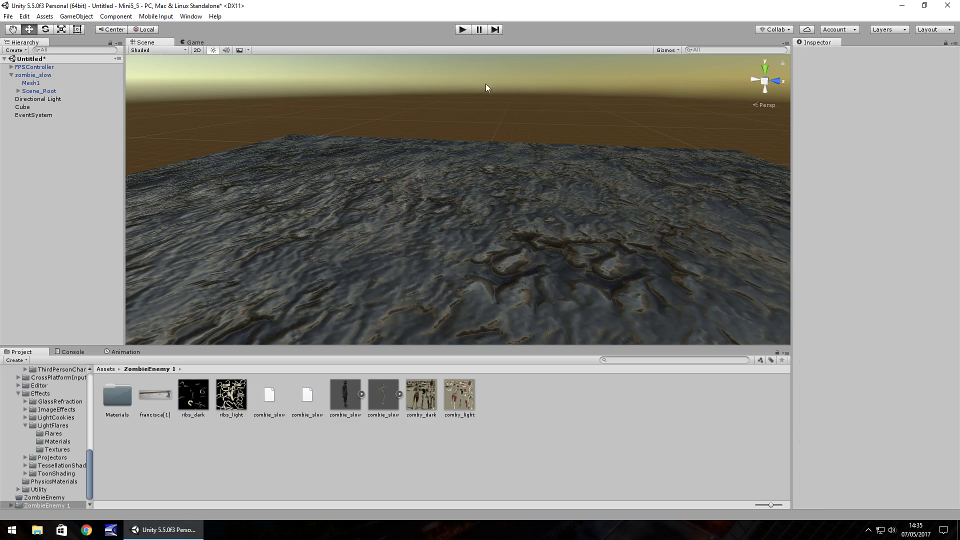
- Set the zomby_light albedo alpha to about 82
{"action": "left_click", "coordinate": [398, 185]}
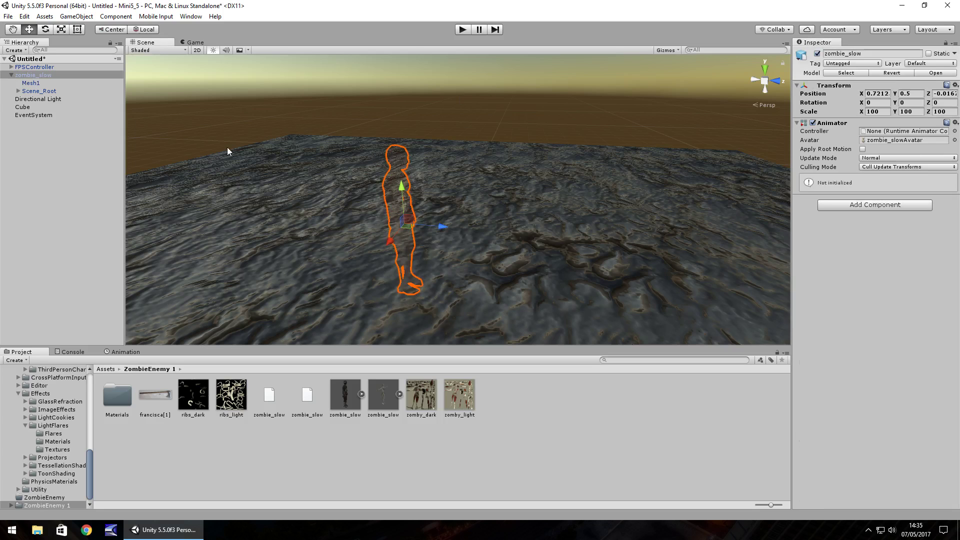
{"action": "left_click", "coordinate": [26, 83]}
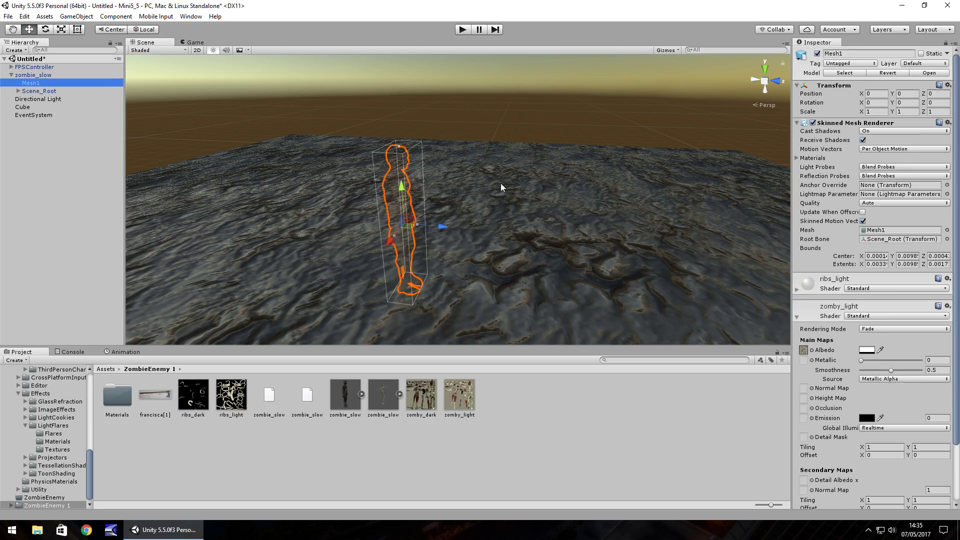
{"action": "scroll", "coordinate": [842, 334], "scroll_direction": "down", "scroll_amount": 3}
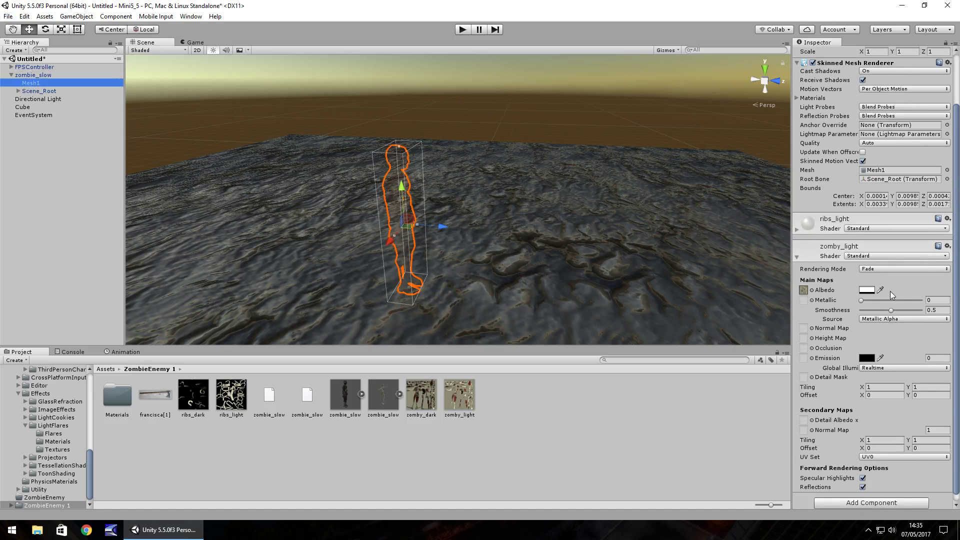
{"action": "left_click", "coordinate": [875, 292]}
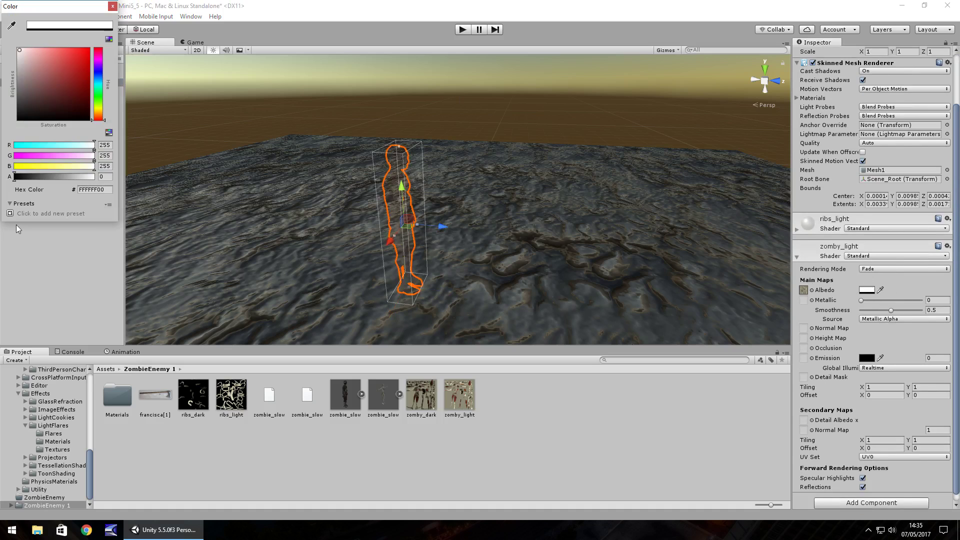
{"action": "left_click_drag", "start_coordinate": [20, 177], "coordinate": [41, 176]}
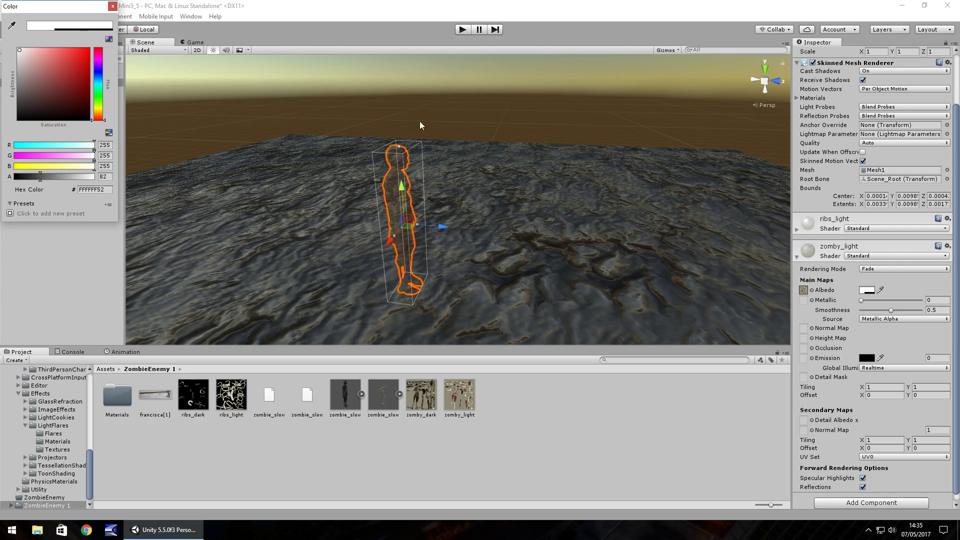
{"action": "left_click", "coordinate": [442, 107]}
- Deselect and reframe the zombie to judge the ghost, then reselect Mesh1
{"action": "left_click", "coordinate": [430, 88]}
{"action": "left_click", "coordinate": [397, 188]}
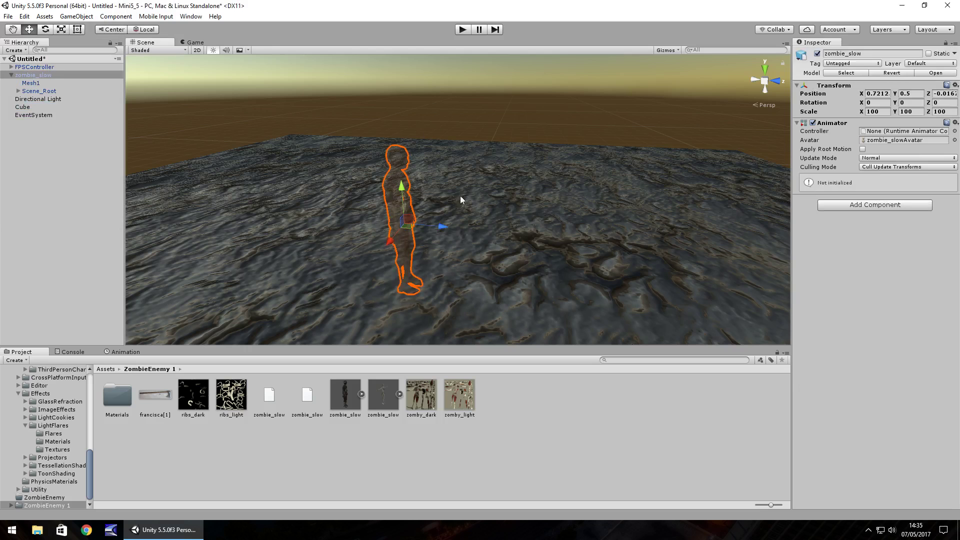
{"action": "middle_click_drag", "start_coordinate": [461, 197], "coordinate": [480, 114]}
{"action": "left_click", "coordinate": [483, 103]}
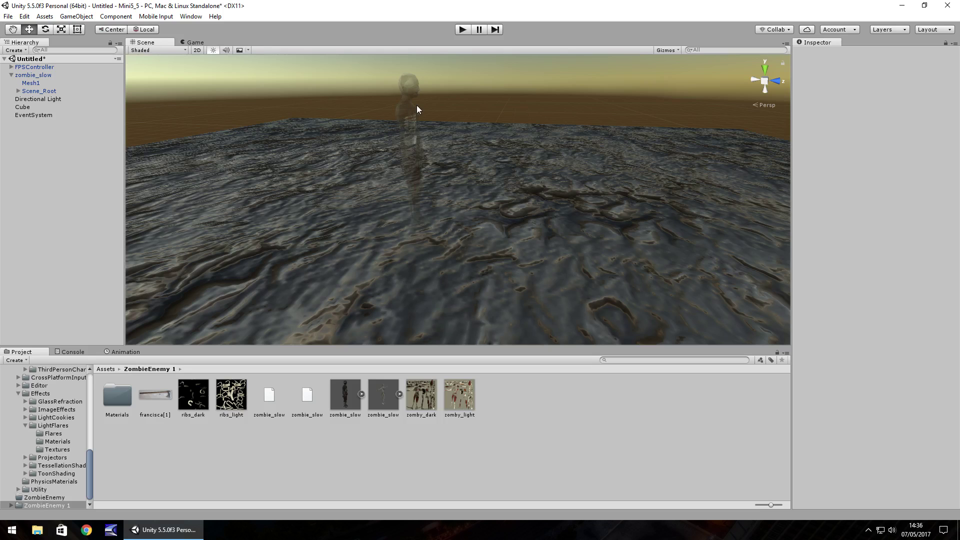
{"action": "left_click", "coordinate": [29, 83]}
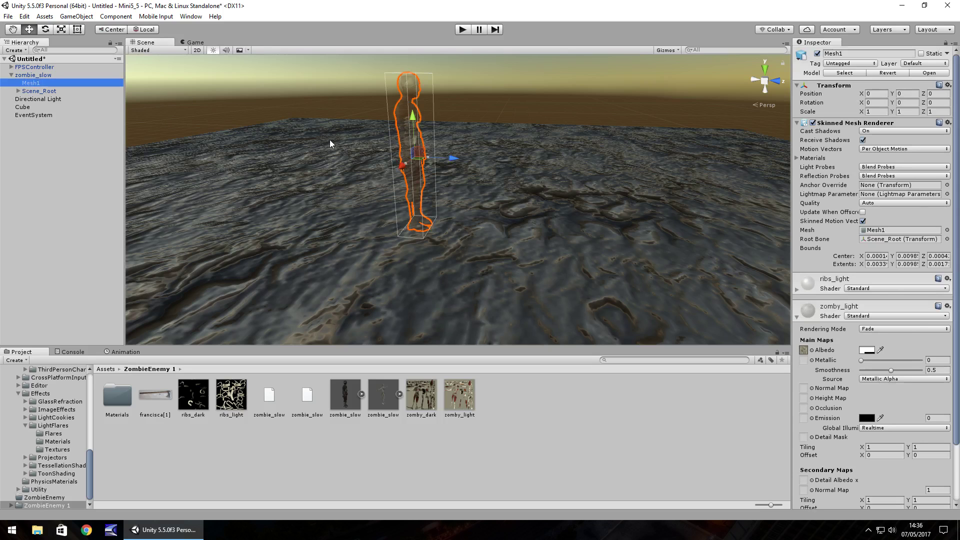
- Apply Legacy Shaders/Bumped Diffuse to zomby_light with main colour alpha 15
{"action": "left_click", "coordinate": [866, 316]}
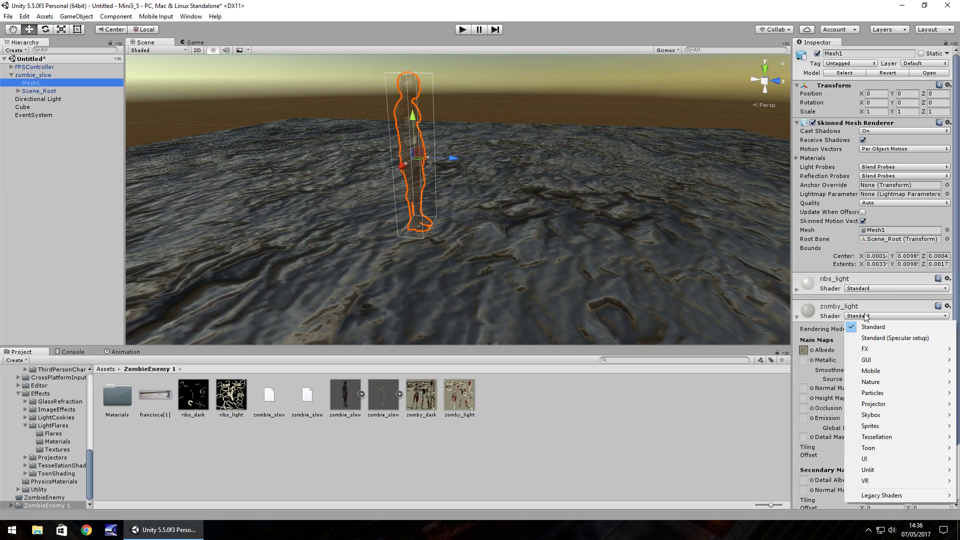
{"action": "mouse_move", "coordinate": [886, 495]}
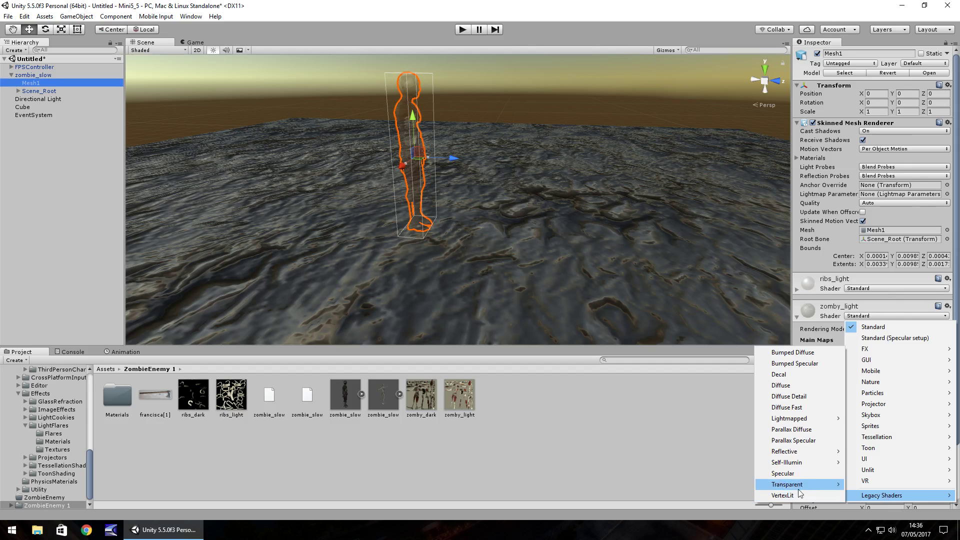
{"action": "left_click", "coordinate": [793, 352]}
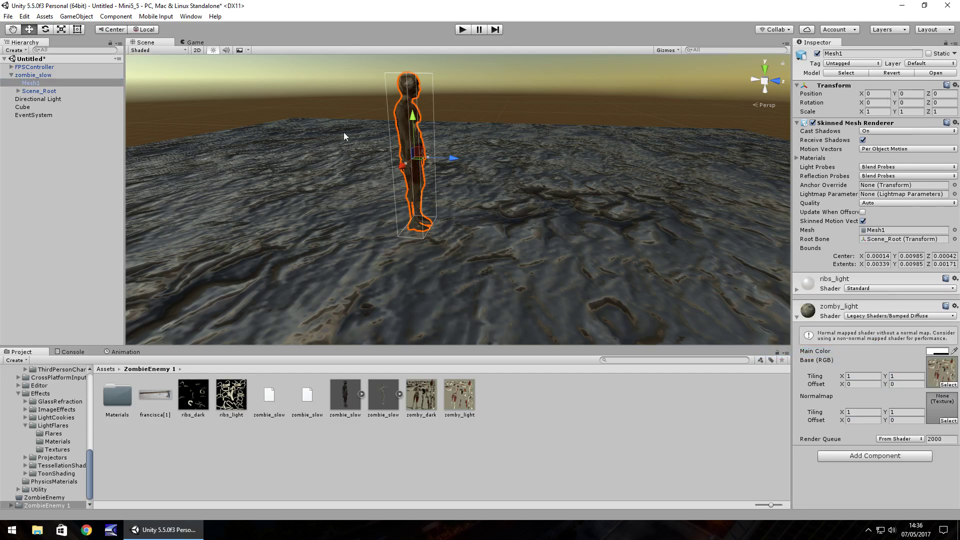
{"action": "left_click", "coordinate": [932, 353]}
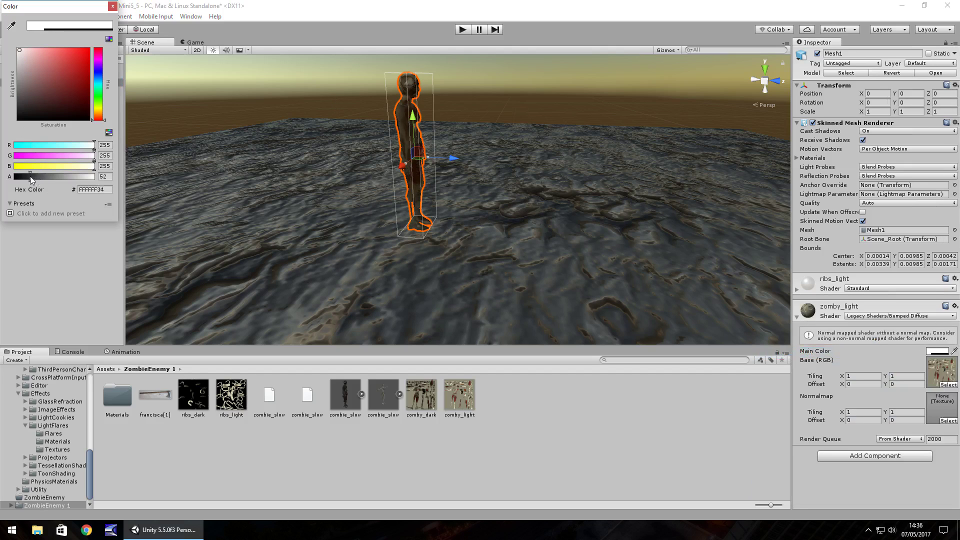
{"action": "mouse_move", "coordinate": [30, 176]}
{"action": "left_mouse_down"}
{"action": "mouse_move", "coordinate": [7, 185]}
{"action": "mouse_move", "coordinate": [19, 181]}
{"action": "left_mouse_up"}
{"action": "left_click", "coordinate": [113, 6]}
- Switch zomby_light to Legacy Shaders/Diffuse Fast and bring up its main colour
{"action": "left_click", "coordinate": [897, 316]}
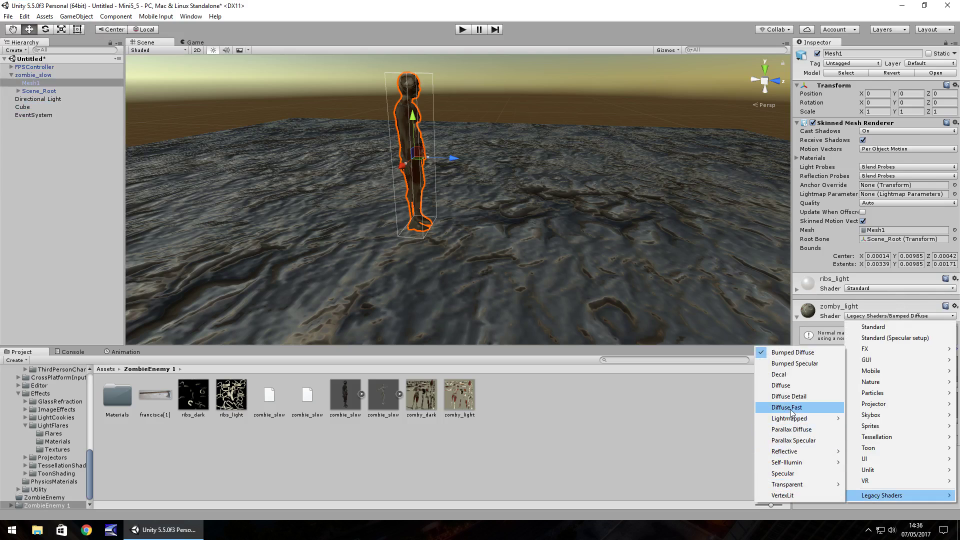
{"action": "left_click", "coordinate": [787, 408]}
{"action": "left_click", "coordinate": [942, 330]}
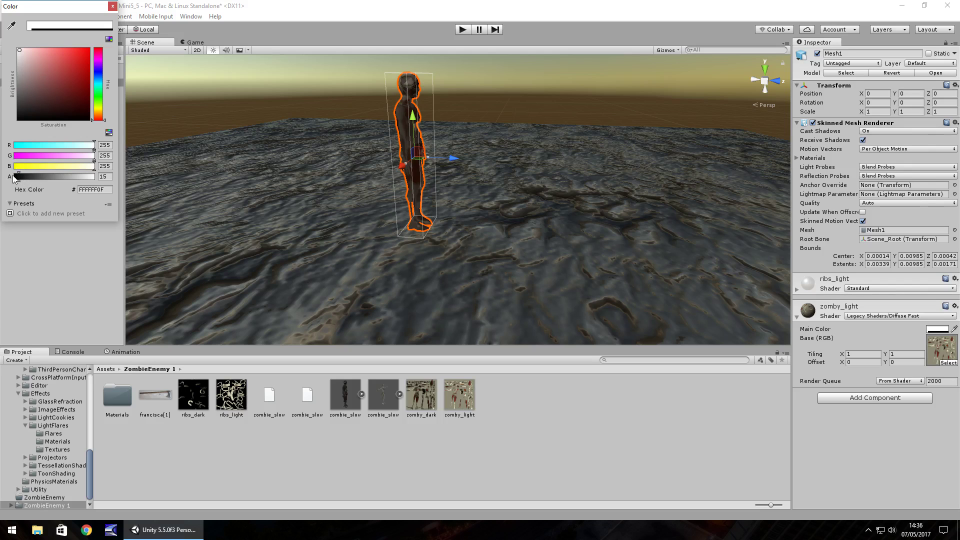
- Try the Particles/Multiply shader on zomby_light
{"action": "left_click", "coordinate": [112, 6]}
{"action": "left_click", "coordinate": [893, 317]}
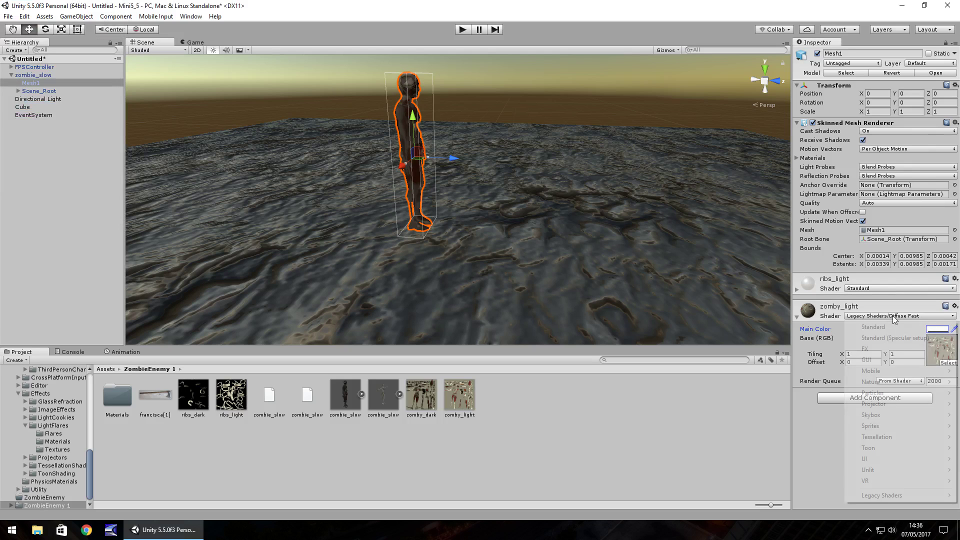
{"action": "mouse_move", "coordinate": [891, 382]}
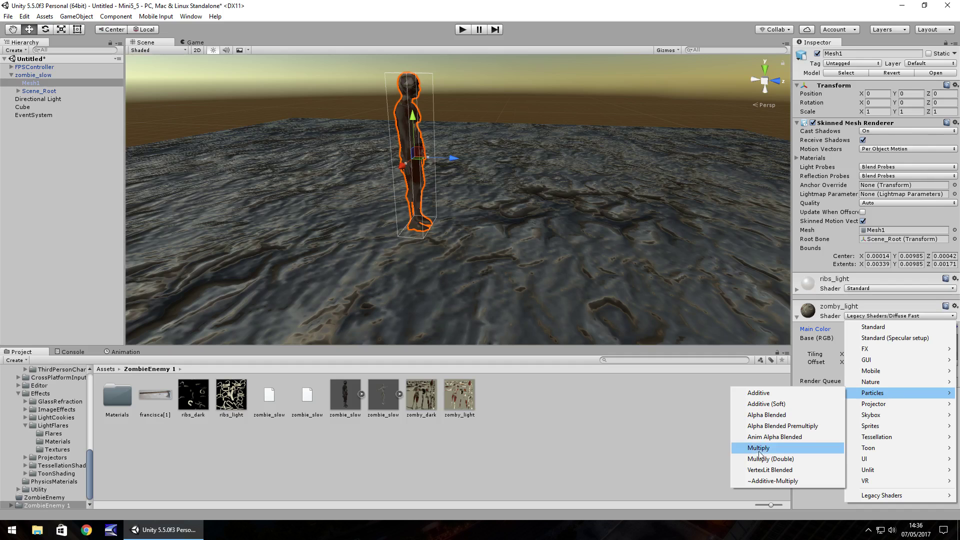
{"action": "left_click", "coordinate": [764, 449]}
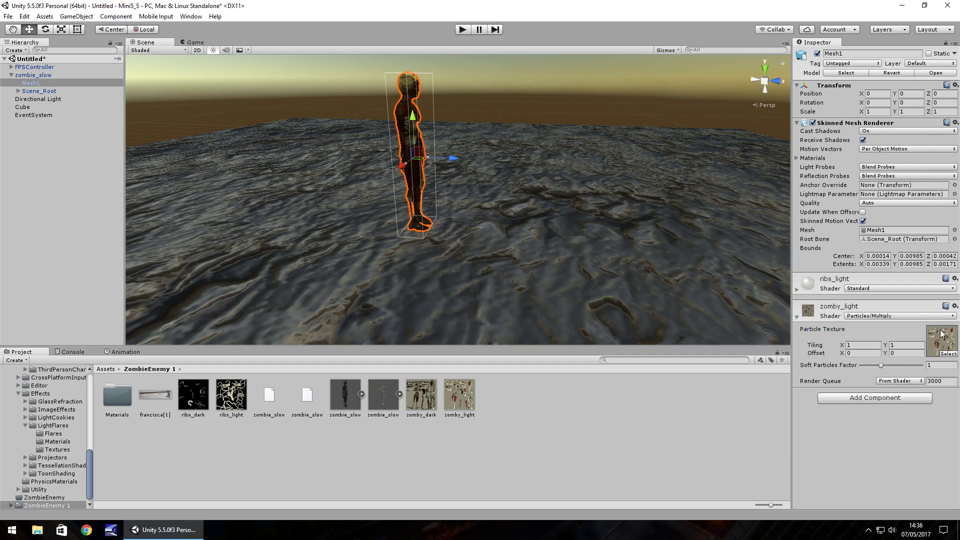
- Return zomby_light to the Standard shader with Transparent rendering mode
{"action": "left_click", "coordinate": [879, 316]}
{"action": "left_click", "coordinate": [883, 328]}
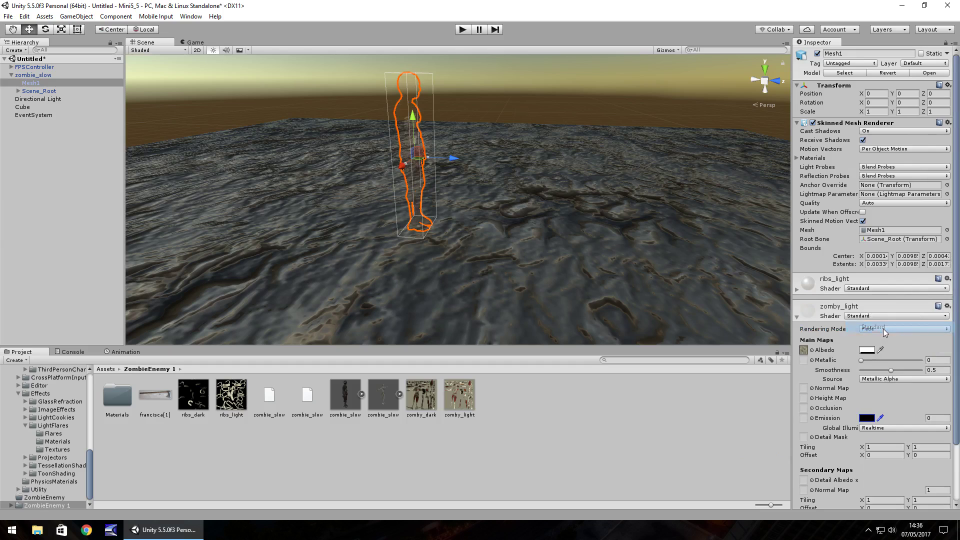
{"action": "left_click", "coordinate": [889, 330]}
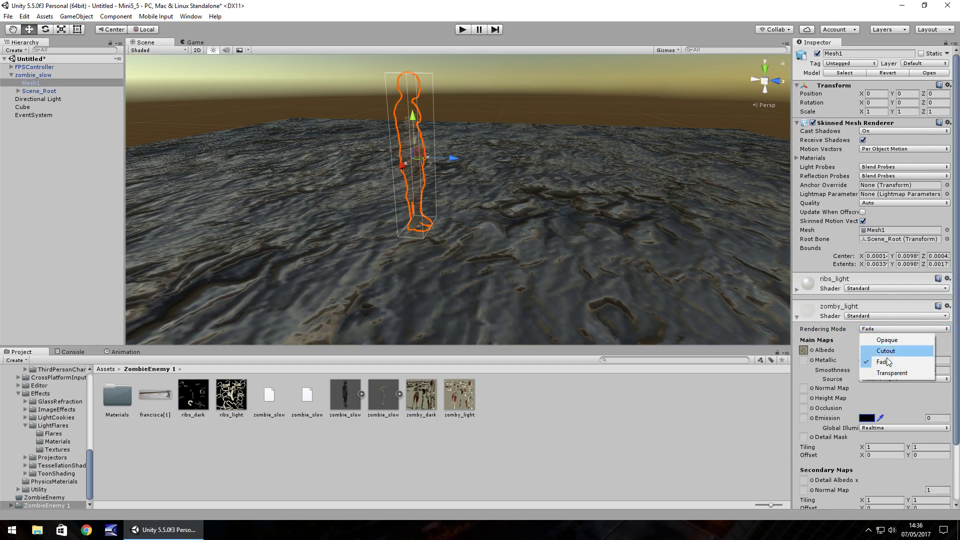
{"action": "left_click", "coordinate": [886, 375]}
- Deselect the zombie and orbit the Scene view around the see-through ghost
{"action": "left_click", "coordinate": [509, 94]}
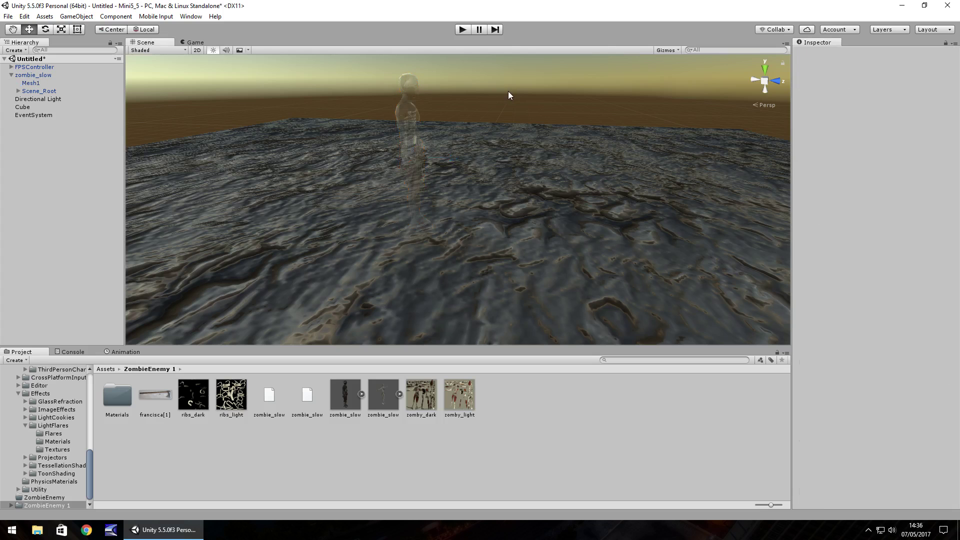
{"action": "left_click_drag", "start_coordinate": [481, 110], "coordinate": [325, 111], "text": "alt"}
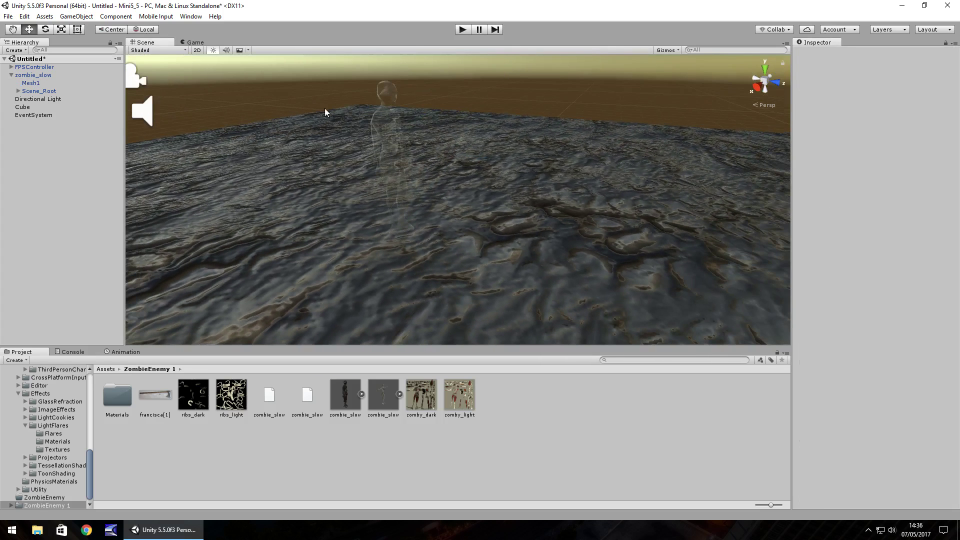